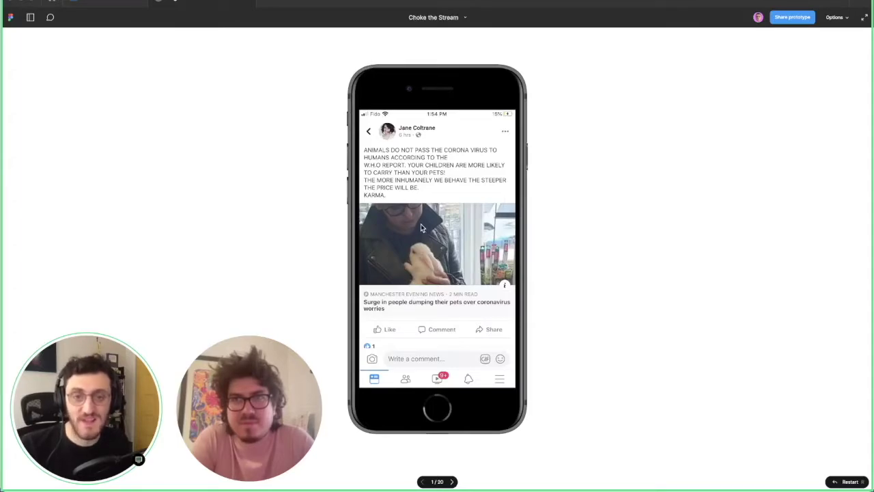
Step: Exit the prototype presentation back to the Choke the Stream editing canvas
{"action": "mouse_move", "coordinate": [311, 350]}
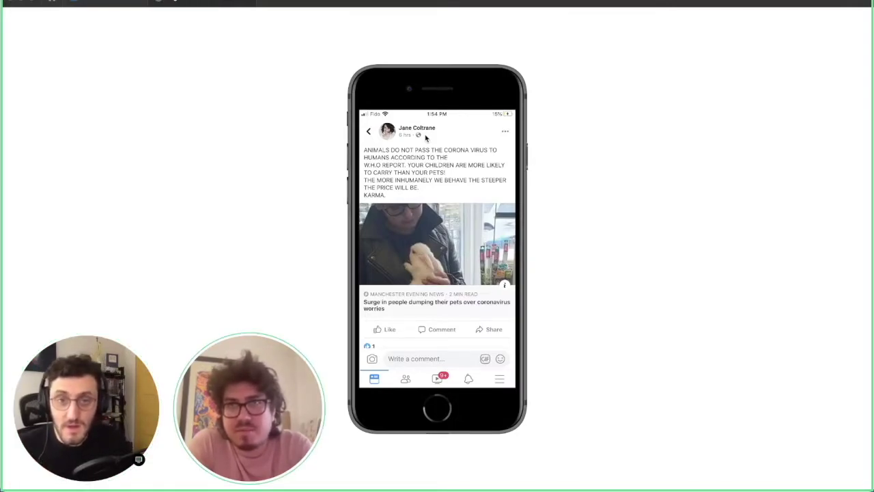
{"action": "mouse_move", "coordinate": [102, 4]}
{"action": "left_click", "coordinate": [103, 4]}
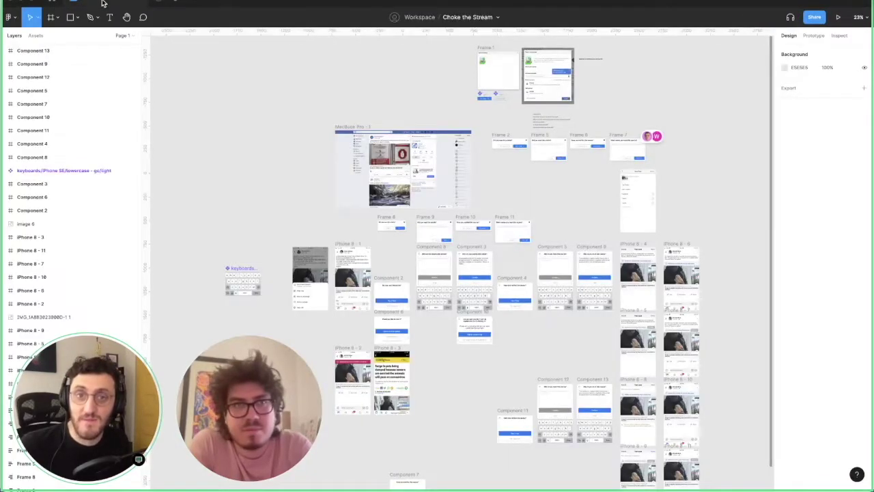
Step: Zoom in on the iPhone 8 - 1 Facebook post frame
{"action": "scroll", "coordinate": [526, 280], "scroll_direction": "down", "scroll_amount": 3}
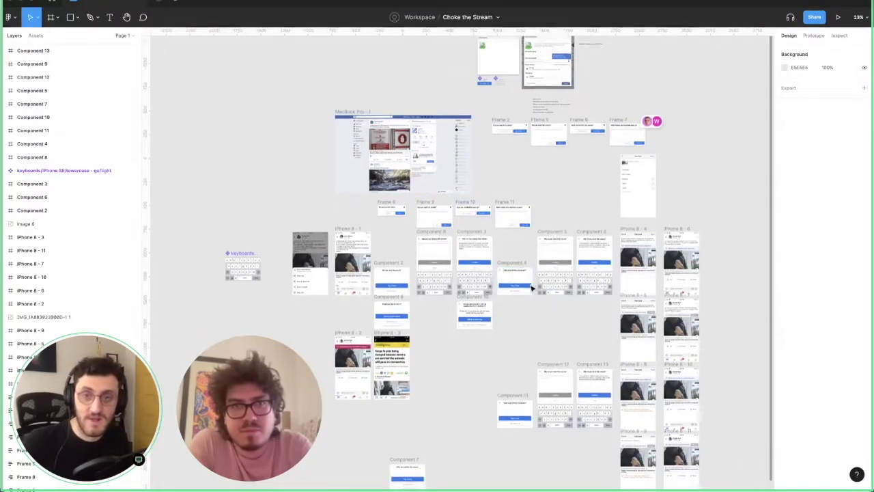
{"action": "scroll", "coordinate": [531, 289], "scroll_direction": "down", "scroll_amount": 2}
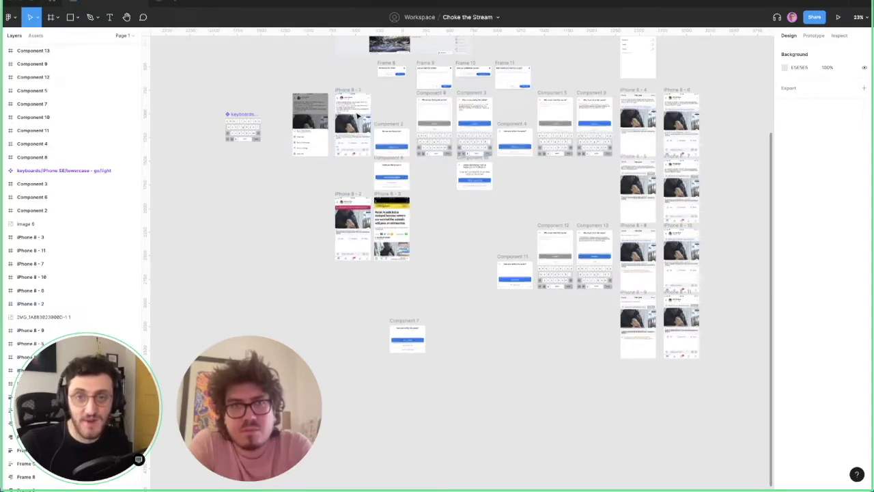
{"action": "scroll", "coordinate": [355, 113], "scroll_direction": "up", "scroll_amount": 1}
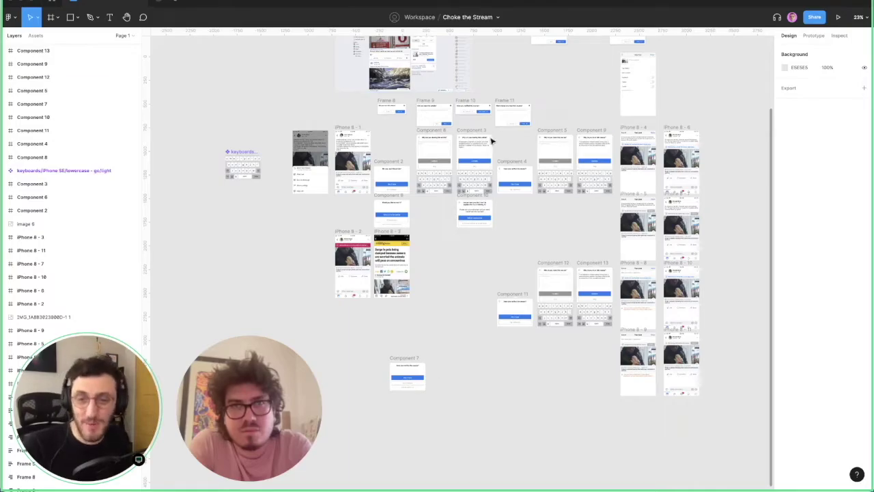
{"action": "scroll", "coordinate": [377, 133], "scroll_direction": "up", "scroll_amount": 5}
{"action": "scroll", "coordinate": [377, 131], "scroll_direction": "up", "scroll_amount": 4}
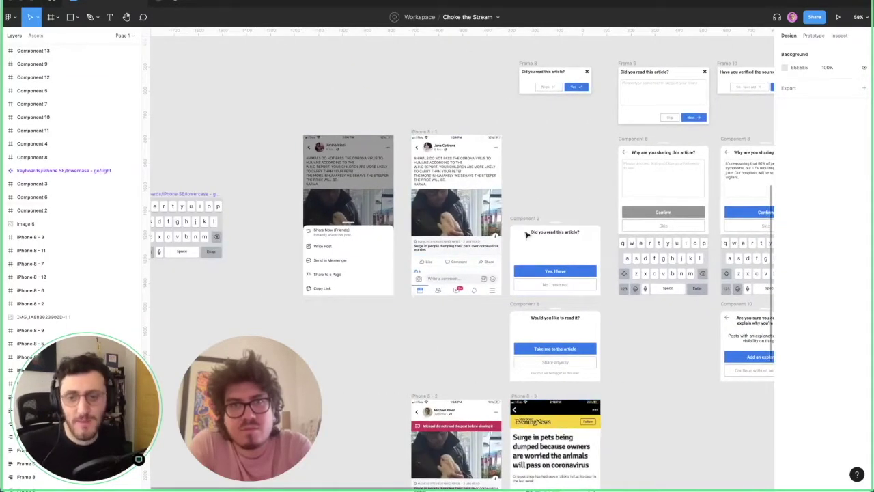
{"action": "scroll", "coordinate": [445, 179], "scroll_direction": "up", "scroll_amount": 2}
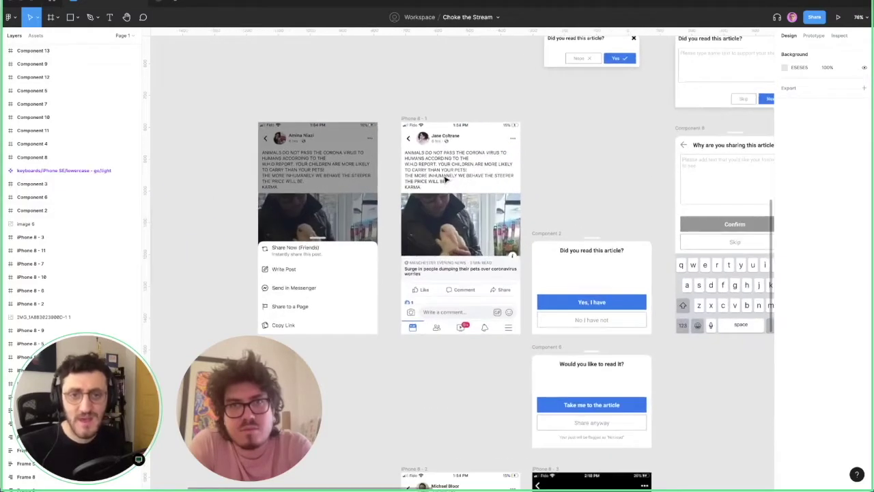
{"action": "scroll", "coordinate": [445, 179], "scroll_direction": "up", "scroll_amount": 4}
{"action": "scroll", "coordinate": [448, 175], "scroll_direction": "up", "scroll_amount": 2}
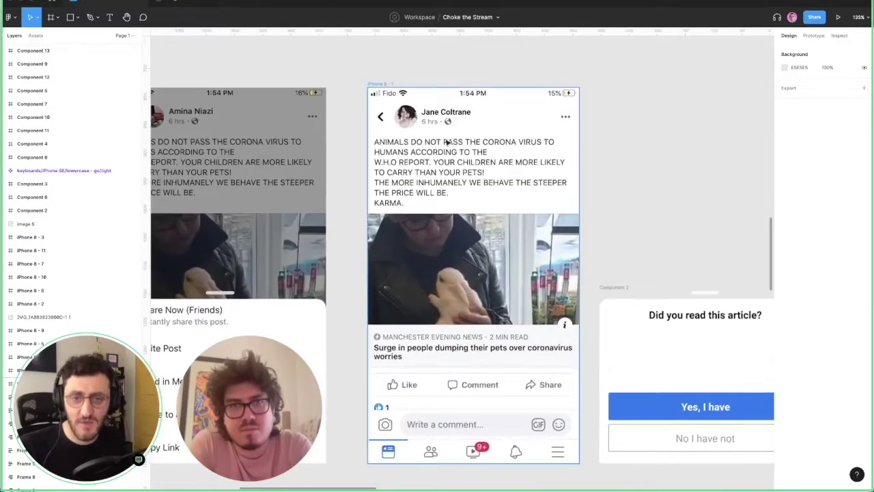
Step: Nudge the iPhone 8 - 1 post screenshot to X 0, Y -1, then zoom out over the full flow
{"action": "left_click_drag", "start_coordinate": [482, 172], "coordinate": [450, 195]}
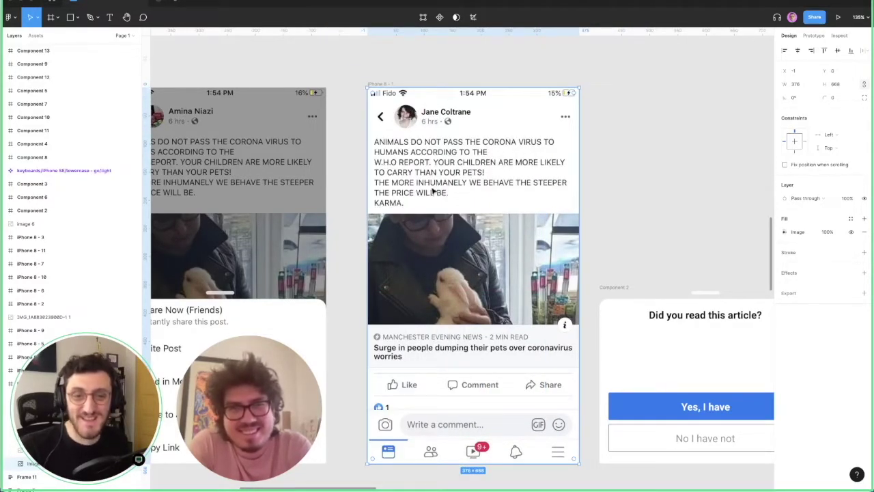
{"action": "left_click_drag", "start_coordinate": [406, 121], "coordinate": [408, 120]}
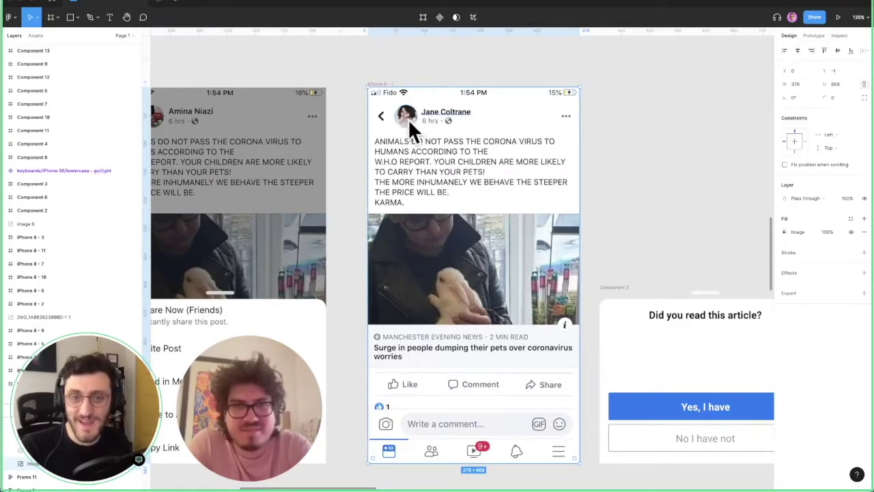
{"action": "scroll", "coordinate": [493, 162], "scroll_direction": "down", "scroll_amount": 1}
{"action": "scroll", "coordinate": [493, 162], "scroll_direction": "down", "scroll_amount": 6}
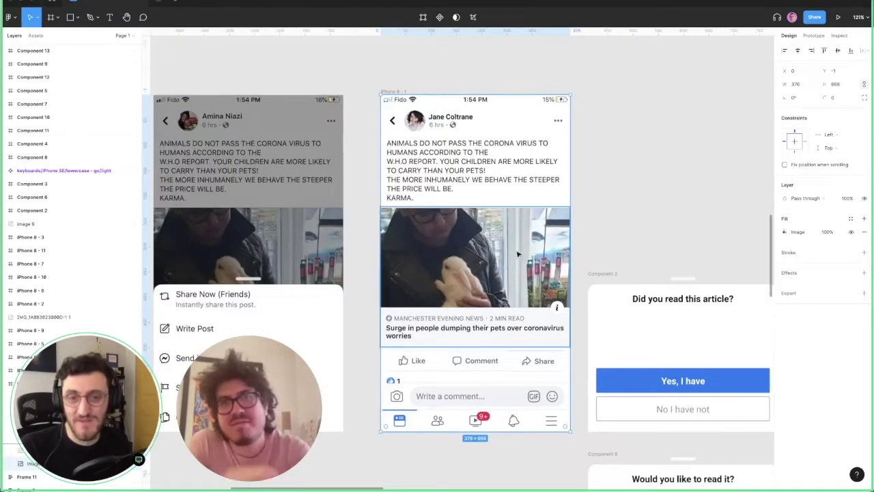
{"action": "scroll", "coordinate": [519, 256], "scroll_direction": "down", "scroll_amount": 4}
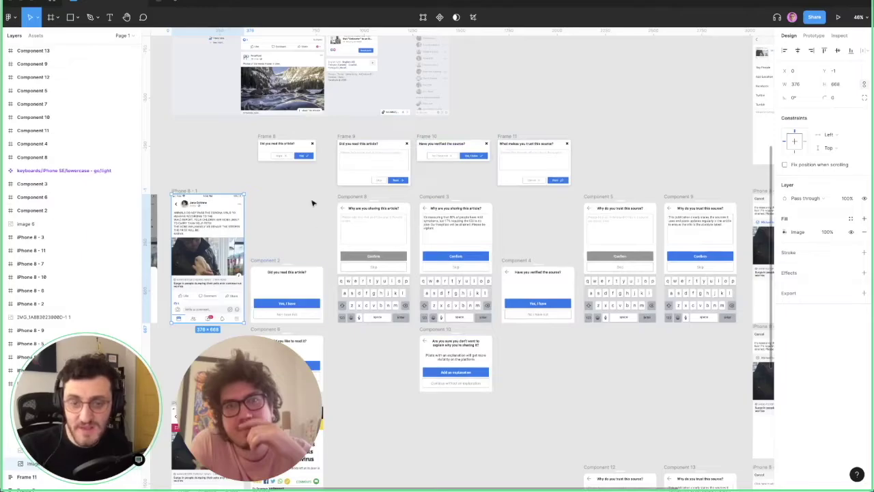
{"action": "scroll", "coordinate": [312, 203], "scroll_direction": "left", "scroll_amount": 5}
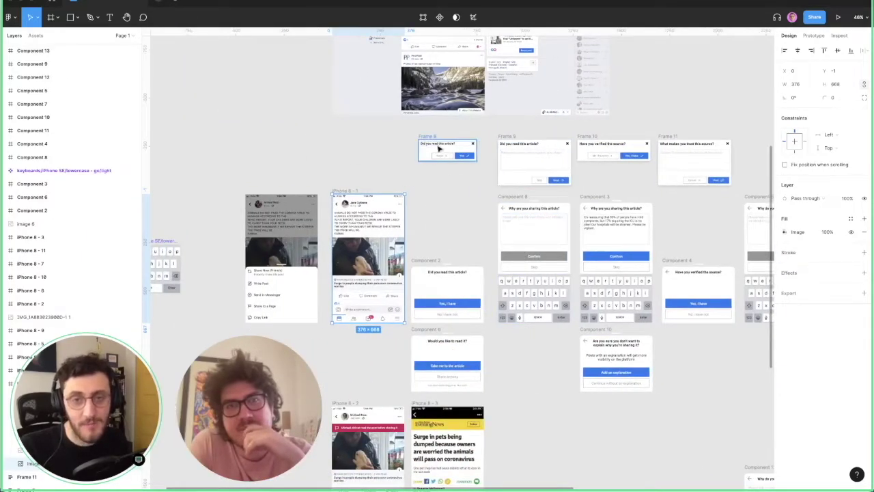
{"action": "scroll", "coordinate": [464, 273], "scroll_direction": "up", "scroll_amount": 5}
{"action": "scroll", "coordinate": [447, 316], "scroll_direction": "down", "scroll_amount": 2}
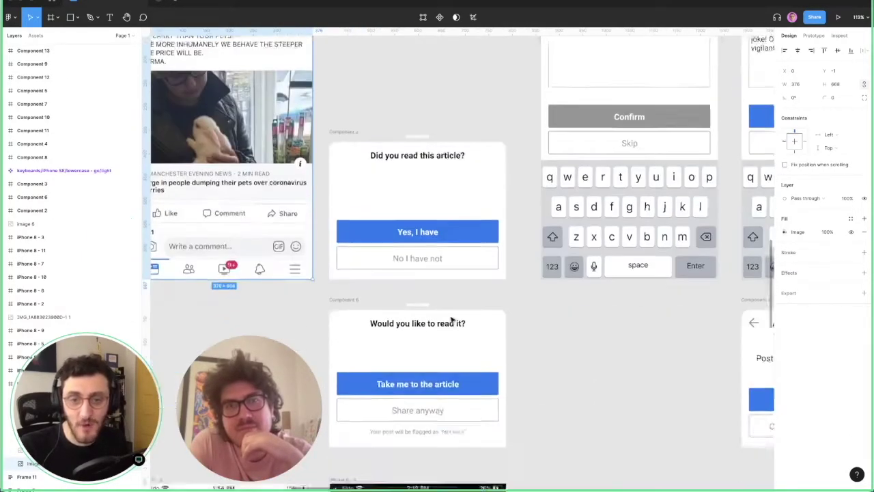
{"action": "scroll", "coordinate": [542, 263], "scroll_direction": "down", "scroll_amount": 10}
{"action": "scroll", "coordinate": [542, 263], "scroll_direction": "up", "scroll_amount": 8}
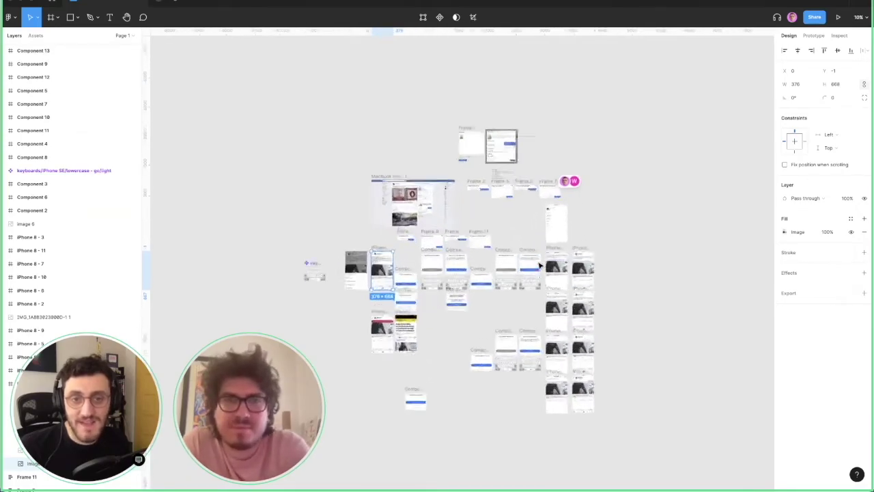
{"action": "scroll", "coordinate": [526, 208], "scroll_direction": "down", "scroll_amount": 3}
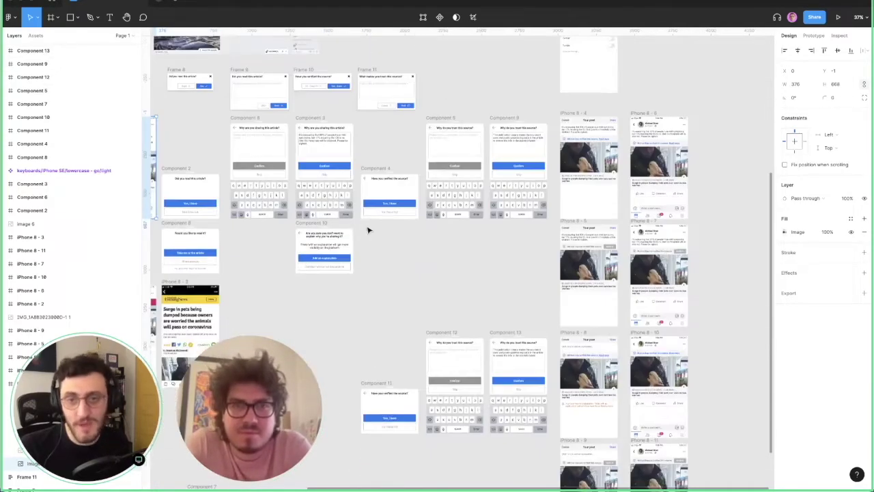
{"action": "scroll", "coordinate": [368, 231], "scroll_direction": "left", "scroll_amount": 5}
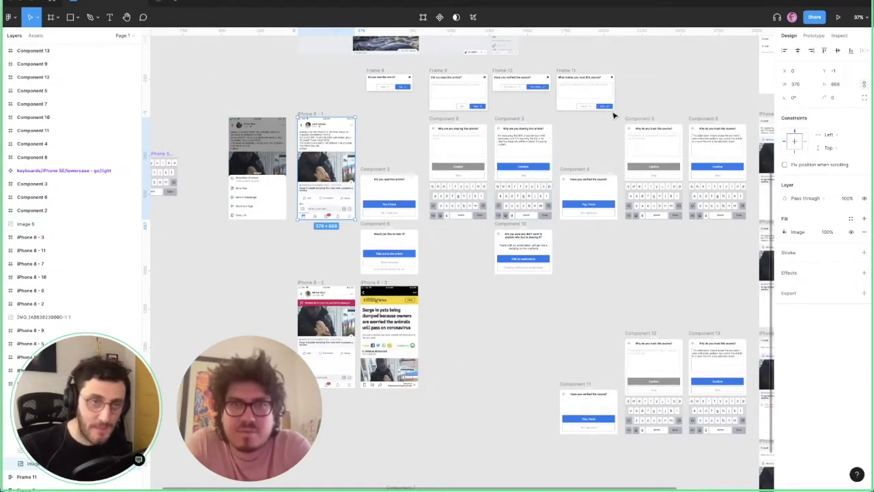
Step: Show the prototype connections and zoom in on Component 10's linked answers
{"action": "left_click", "coordinate": [814, 35]}
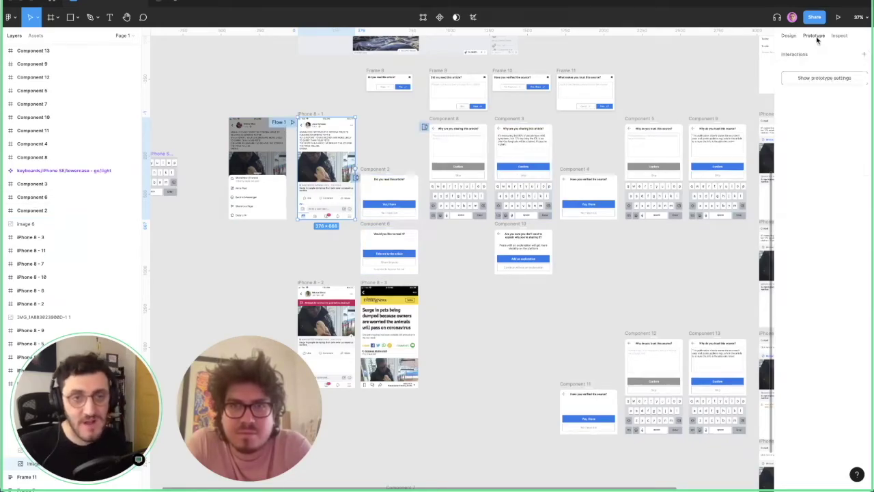
{"action": "scroll", "coordinate": [605, 230], "scroll_direction": "down", "scroll_amount": 2}
{"action": "left_click", "coordinate": [627, 272]}
{"action": "scroll", "coordinate": [627, 272], "scroll_direction": "right", "scroll_amount": 3}
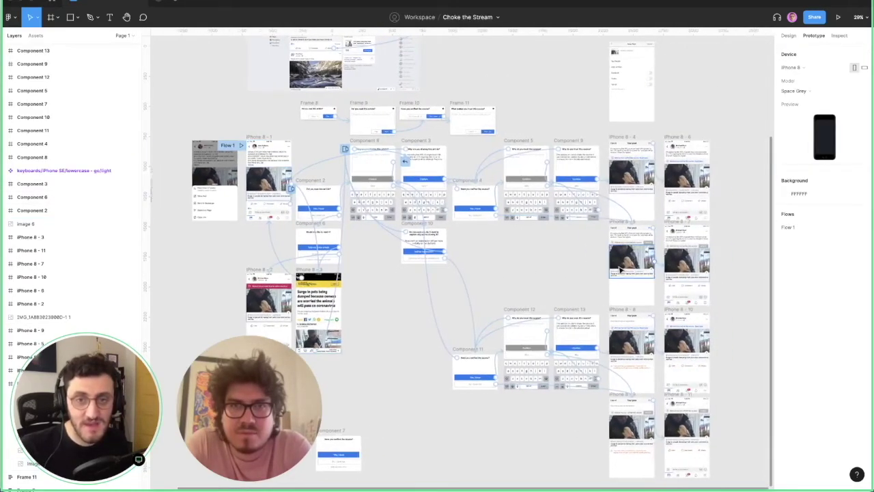
{"action": "scroll", "coordinate": [585, 261], "scroll_direction": "down", "scroll_amount": 1}
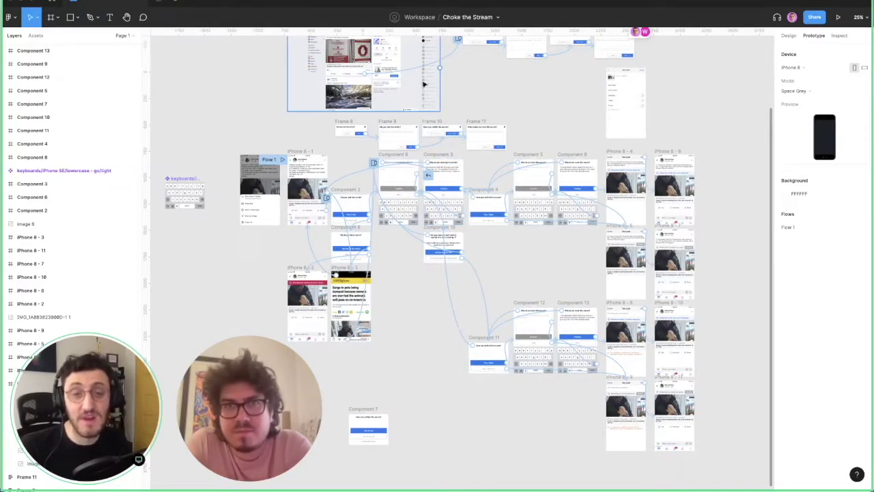
{"action": "scroll", "coordinate": [488, 250], "scroll_direction": "up", "scroll_amount": 5}
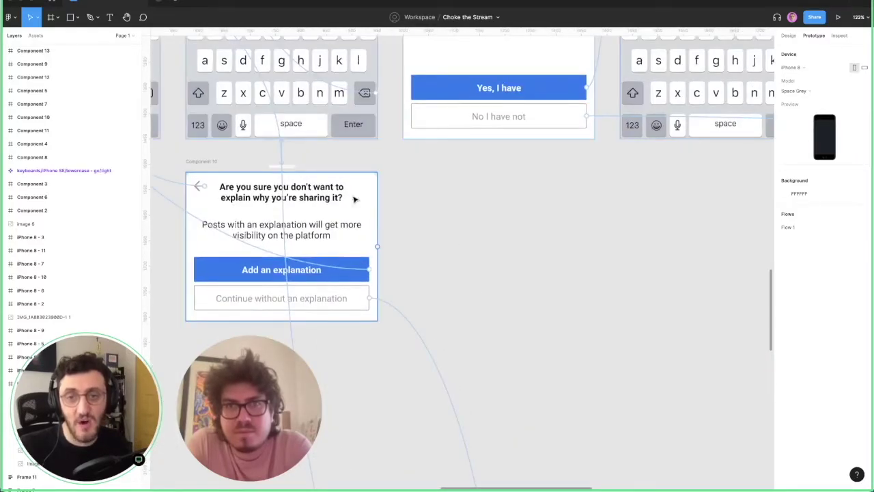
{"action": "scroll", "coordinate": [354, 193], "scroll_direction": "left", "scroll_amount": 4}
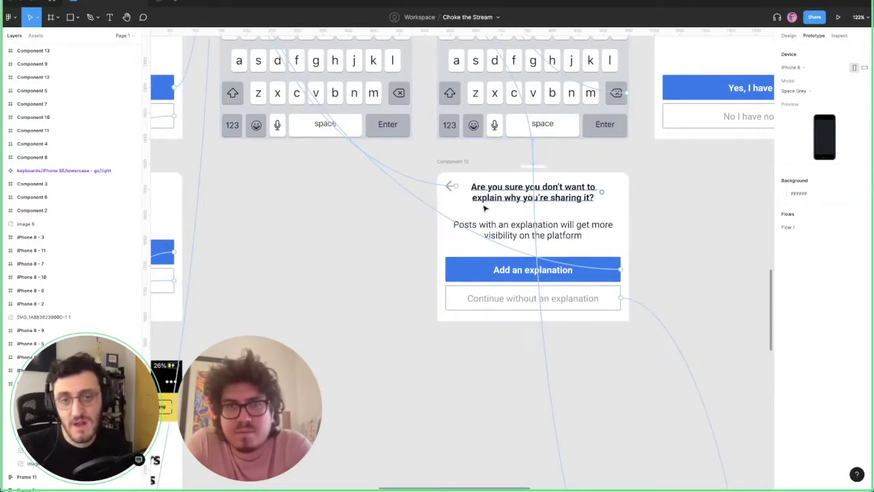
{"action": "scroll", "coordinate": [545, 260], "scroll_direction": "down", "scroll_amount": 1}
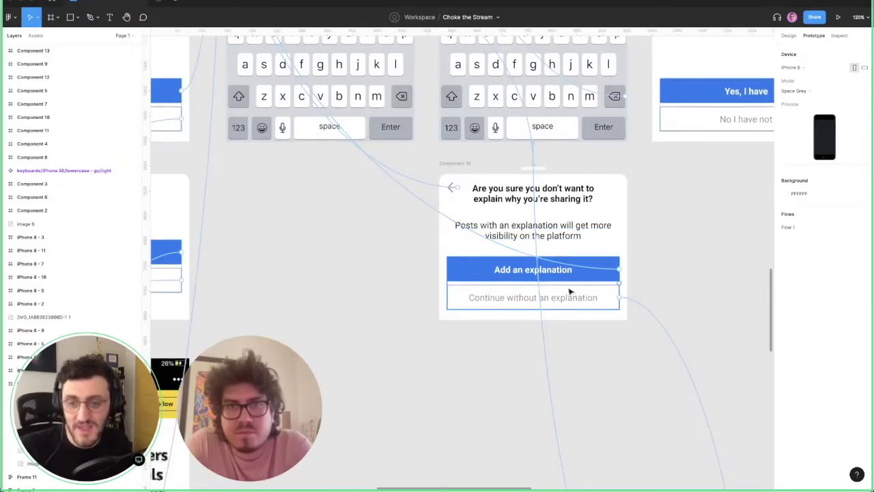
{"action": "scroll", "coordinate": [570, 291], "scroll_direction": "down", "scroll_amount": 5}
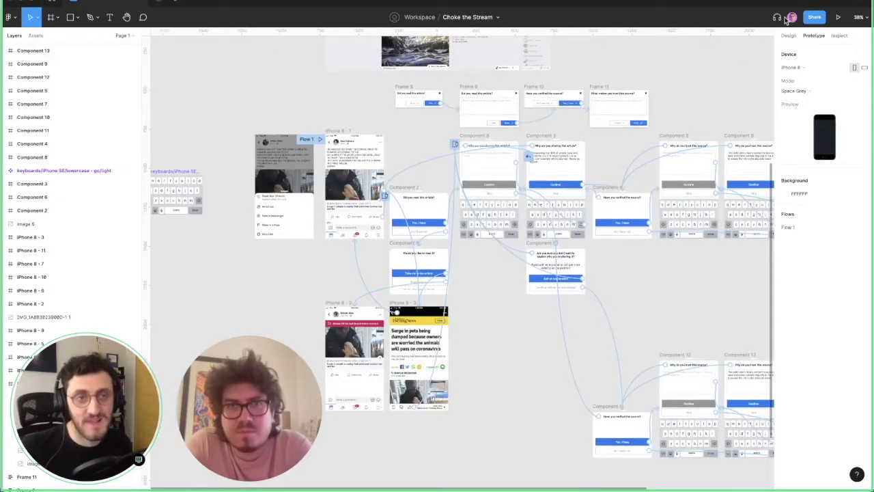
Step: Switch the right panel back to Design, hiding the prototype links
{"action": "left_click", "coordinate": [787, 38]}
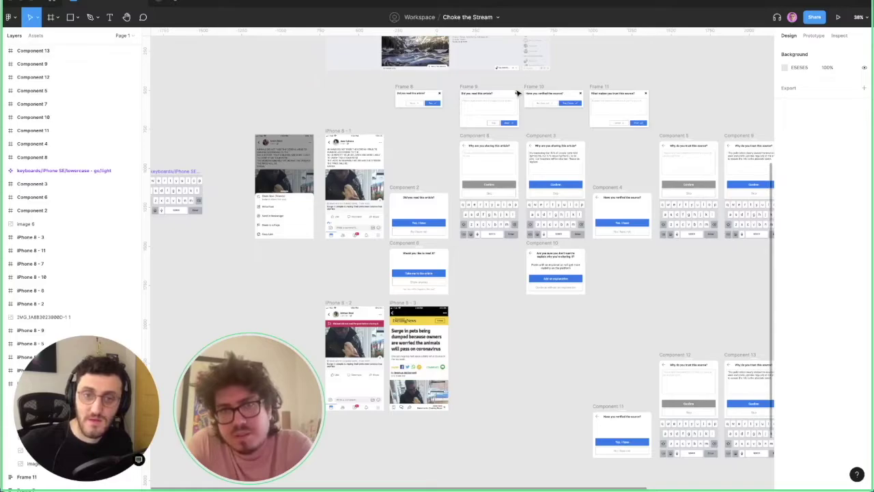
{"action": "scroll", "coordinate": [517, 92], "scroll_direction": "up", "scroll_amount": 1}
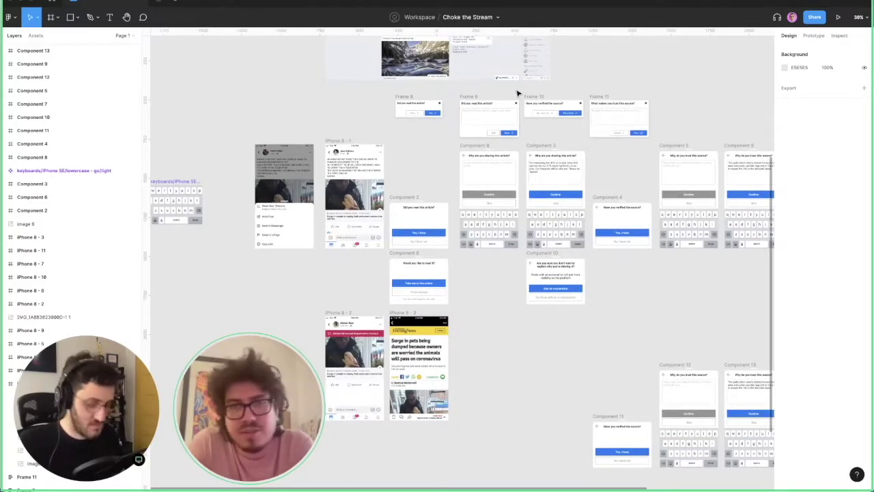
{"action": "scroll", "coordinate": [478, 203], "scroll_direction": "up", "scroll_amount": 5}
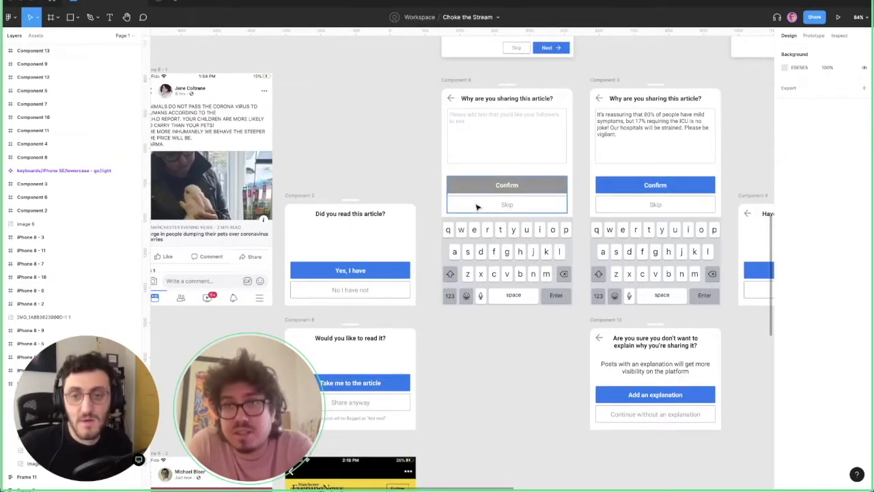
{"action": "scroll", "coordinate": [476, 206], "scroll_direction": "left", "scroll_amount": 2}
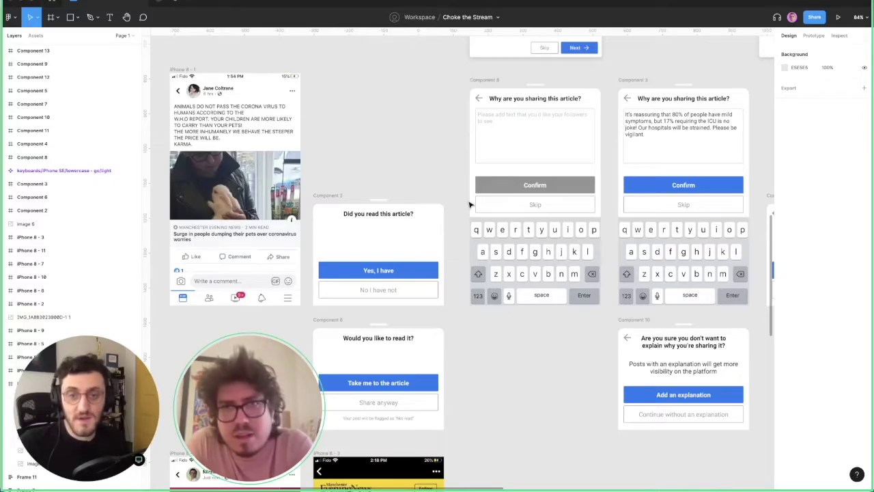
{"action": "scroll", "coordinate": [441, 248], "scroll_direction": "down", "scroll_amount": 5}
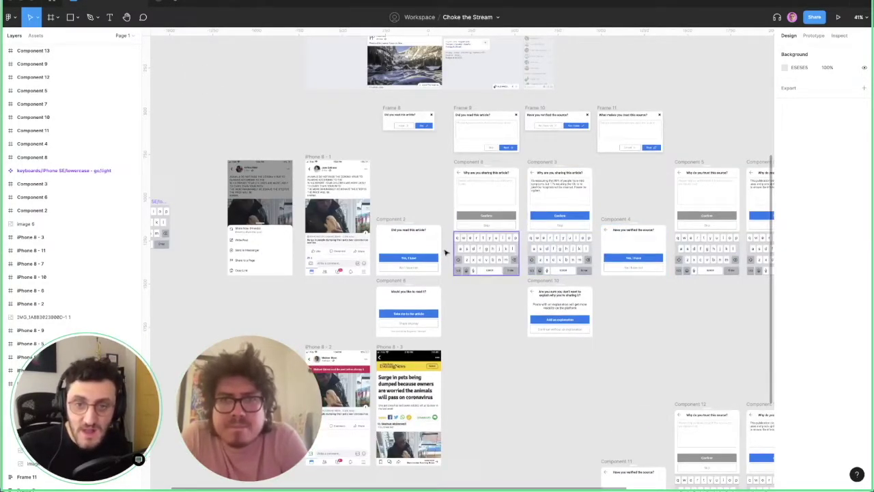
{"action": "scroll", "coordinate": [533, 301], "scroll_direction": "up", "scroll_amount": 1}
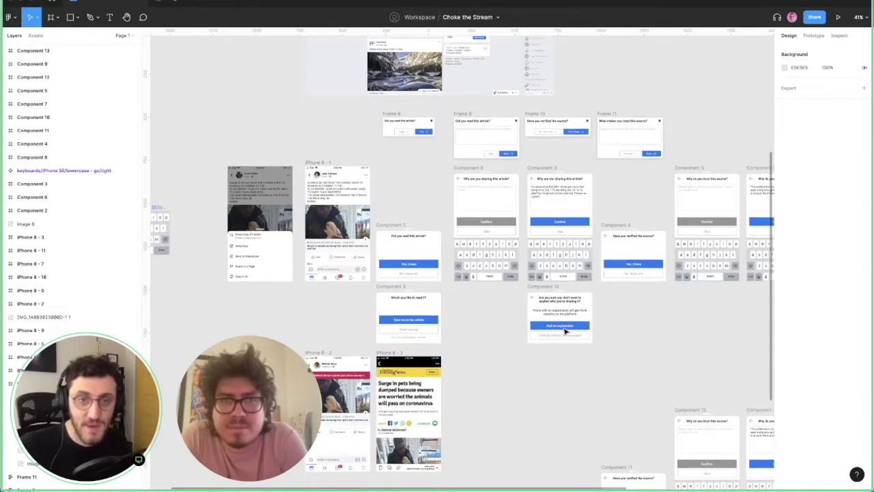
{"action": "scroll", "coordinate": [565, 331], "scroll_direction": "down", "scroll_amount": 2}
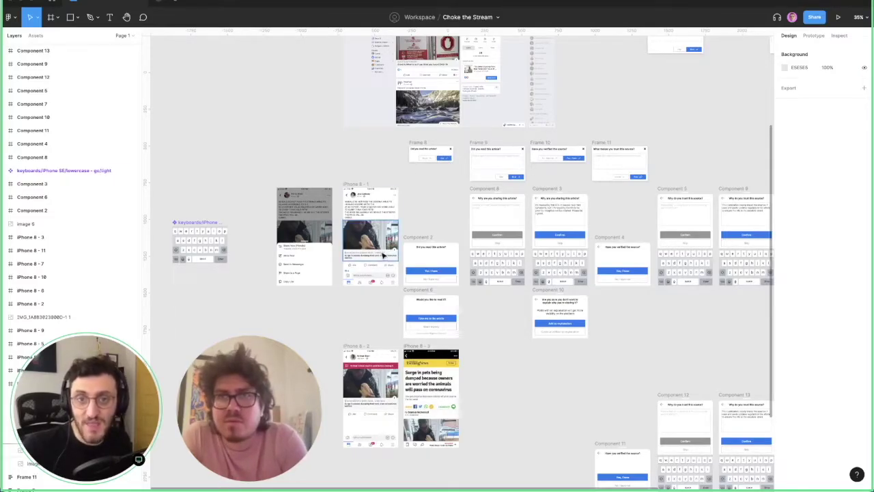
{"action": "scroll", "coordinate": [383, 253], "scroll_direction": "up", "scroll_amount": 5}
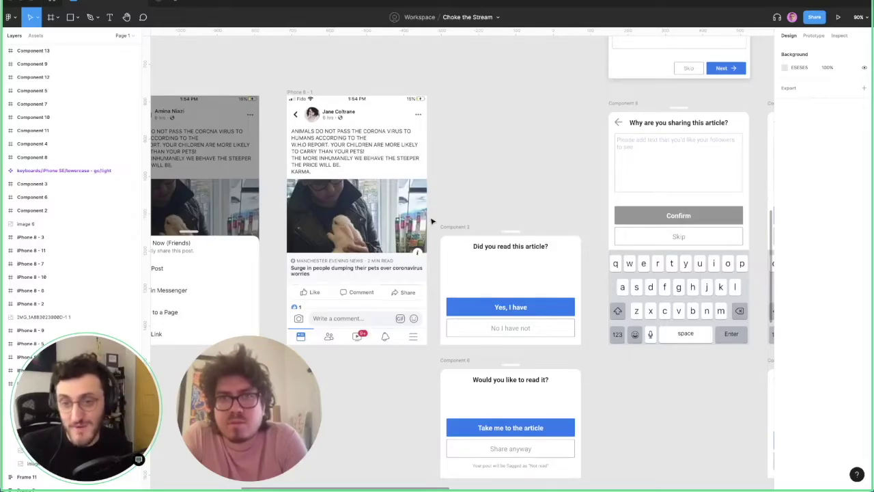
{"action": "scroll", "coordinate": [550, 335], "scroll_direction": "down", "scroll_amount": 2}
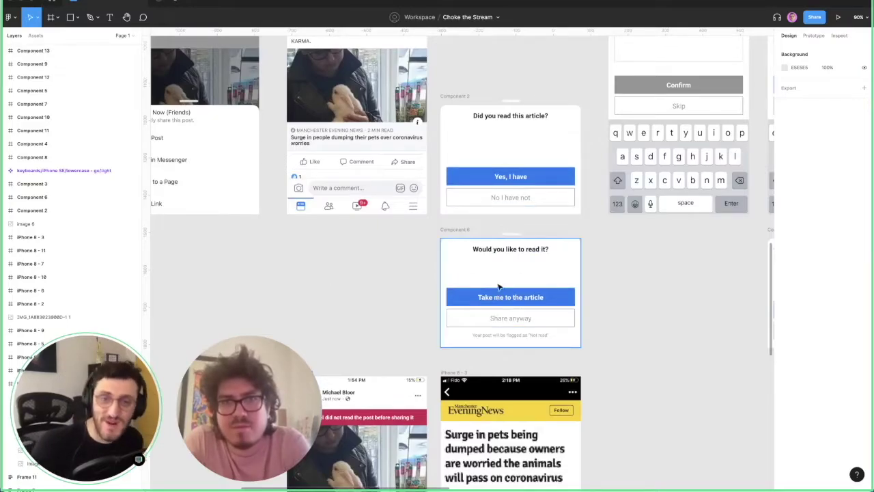
{"action": "scroll", "coordinate": [299, 205], "scroll_direction": "down", "scroll_amount": 5, "text": "ctrl"}
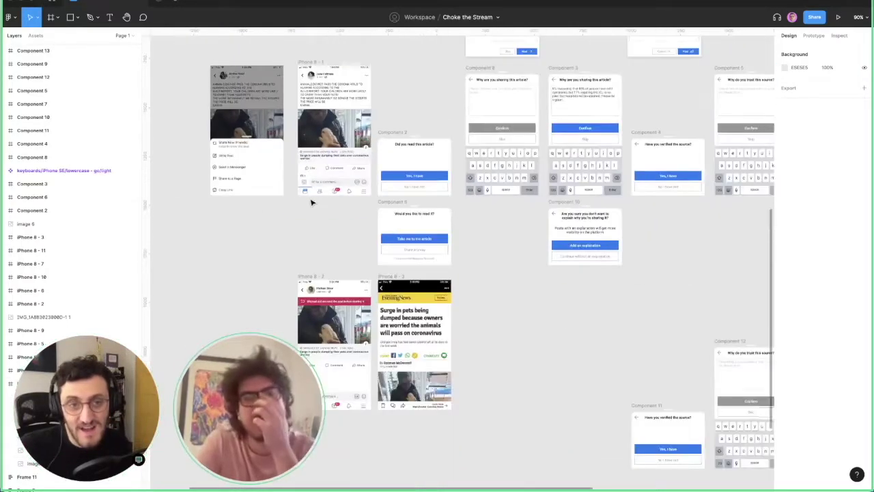
{"action": "scroll", "coordinate": [300, 205], "scroll_direction": "right", "scroll_amount": 5}
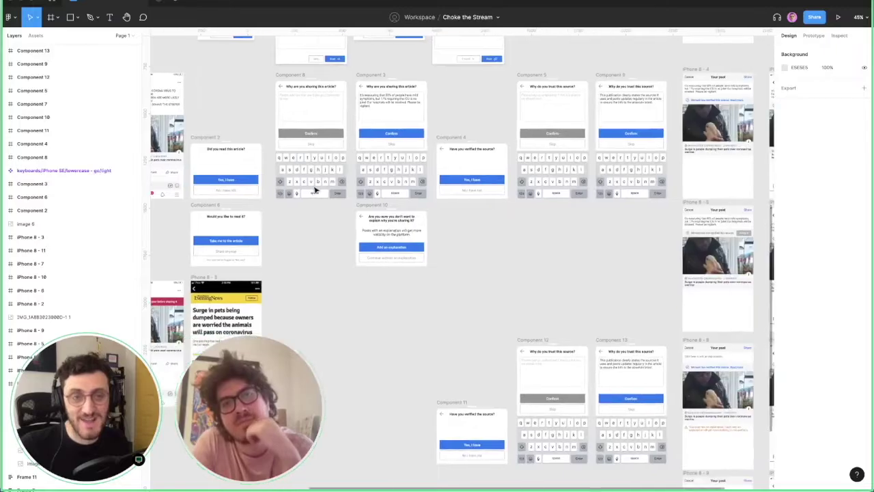
Step: Look over the Component 8 keyboard and phone mockups, then present the prototype
{"action": "right_click", "coordinate": [315, 188]}
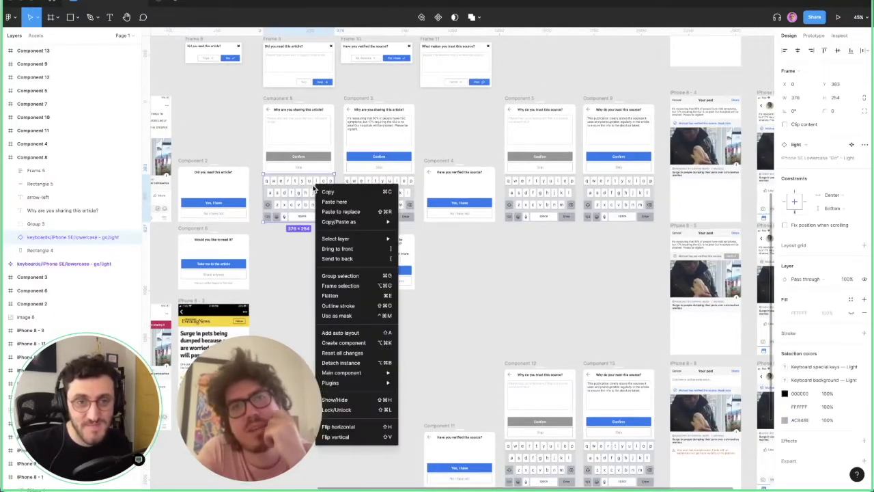
{"action": "left_click", "coordinate": [221, 117]}
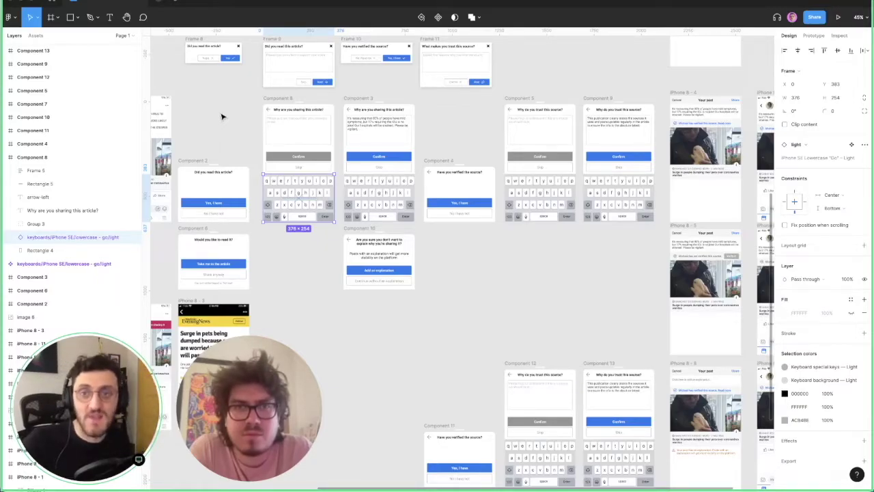
{"action": "scroll", "coordinate": [551, 143], "scroll_direction": "up", "scroll_amount": 2}
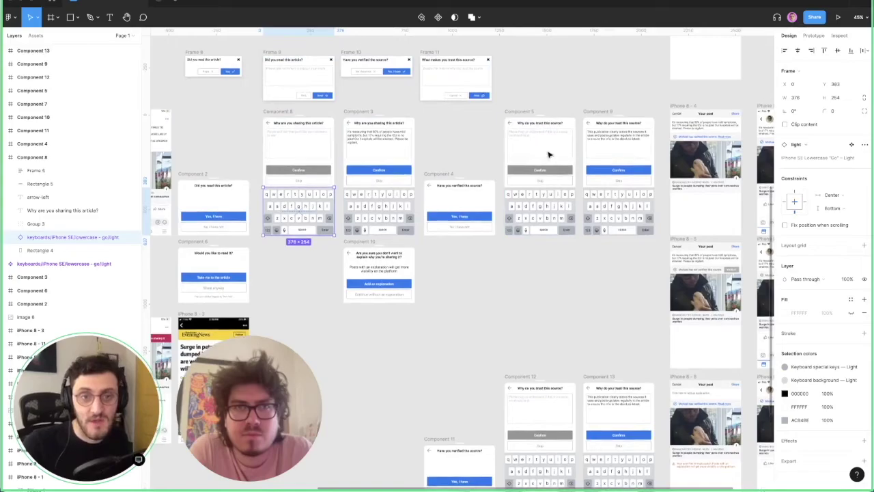
{"action": "scroll", "coordinate": [537, 141], "scroll_direction": "up", "scroll_amount": 1}
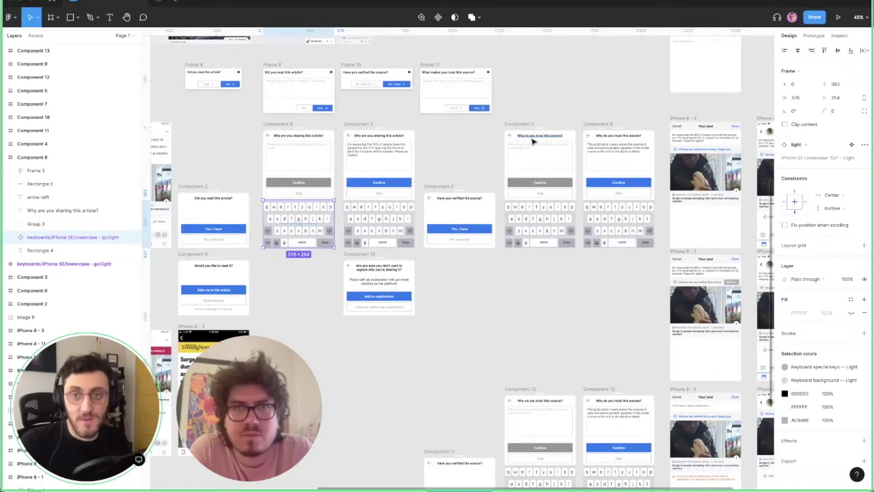
{"action": "scroll", "coordinate": [328, 69], "scroll_direction": "left", "scroll_amount": 5}
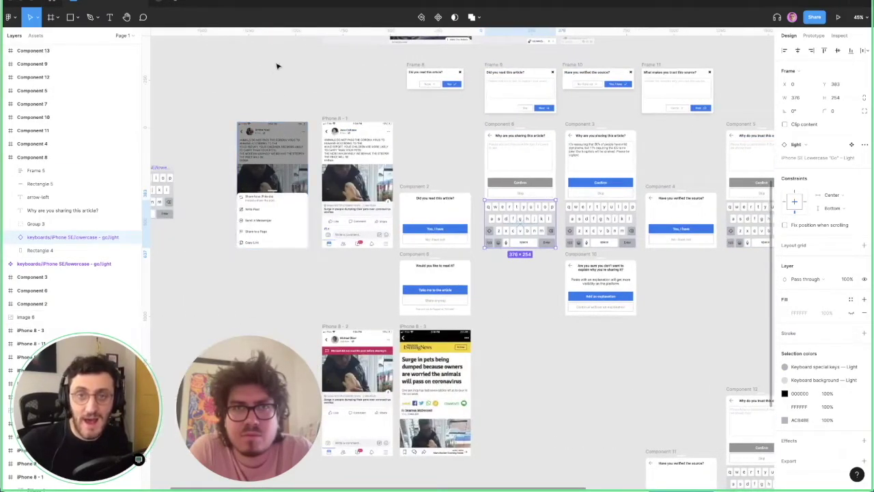
{"action": "left_click", "coordinate": [211, 2]}
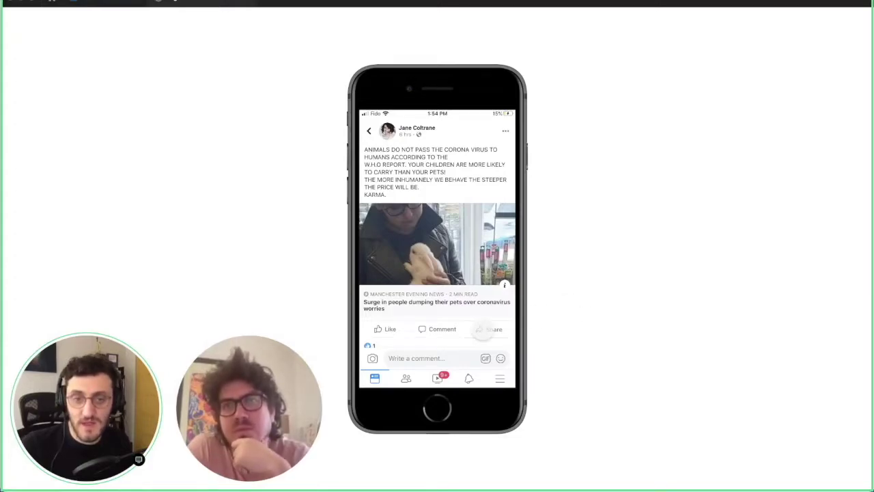
Step: Share the post, answer yes to having read it, and share from the opened article
{"action": "left_click", "coordinate": [483, 329]}
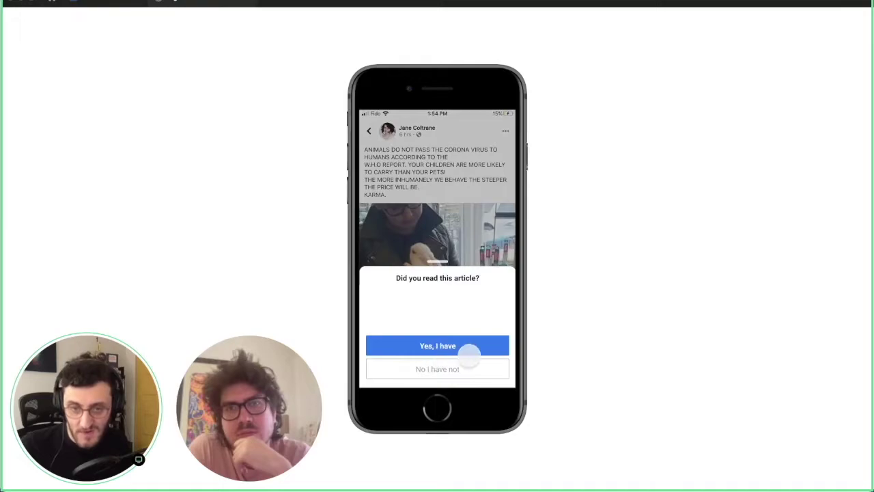
{"action": "left_click", "coordinate": [472, 189]}
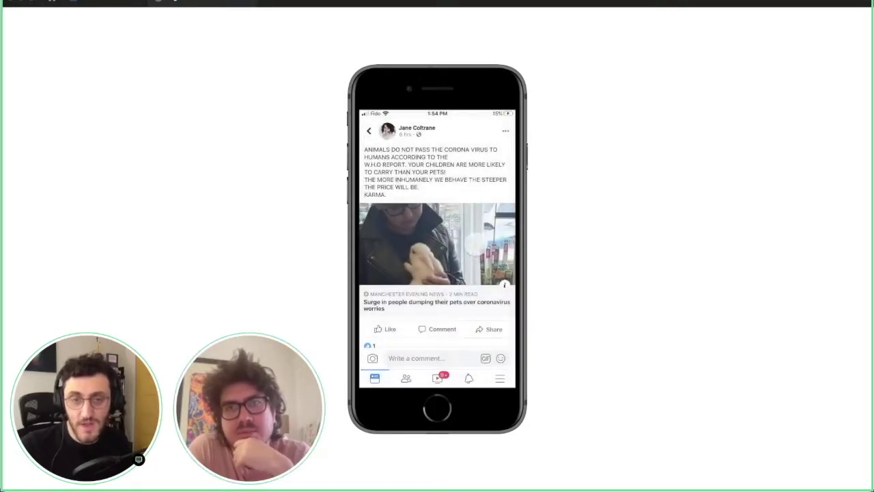
{"action": "left_click", "coordinate": [486, 259]}
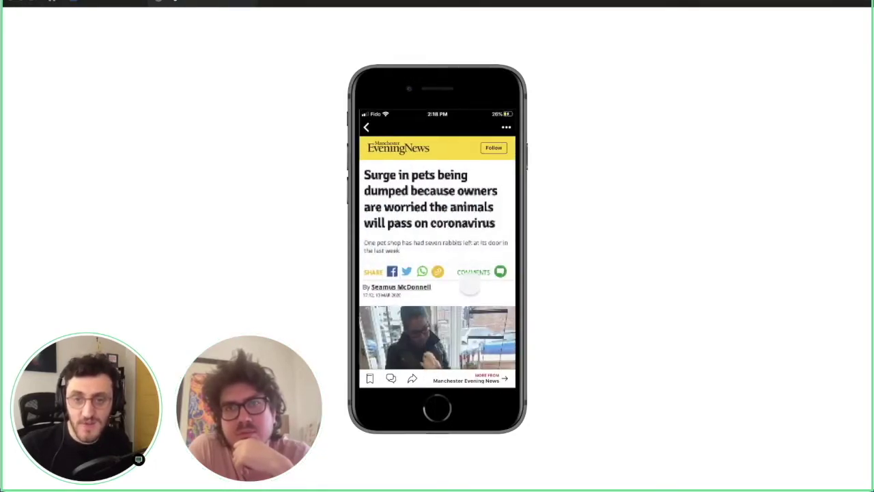
{"action": "scroll", "coordinate": [437, 267], "scroll_direction": "down", "scroll_amount": 8}
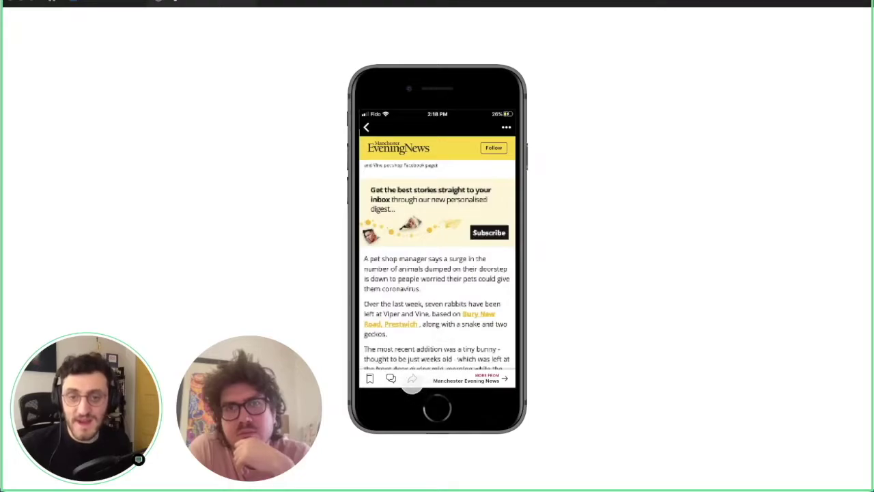
{"action": "left_click", "coordinate": [413, 378]}
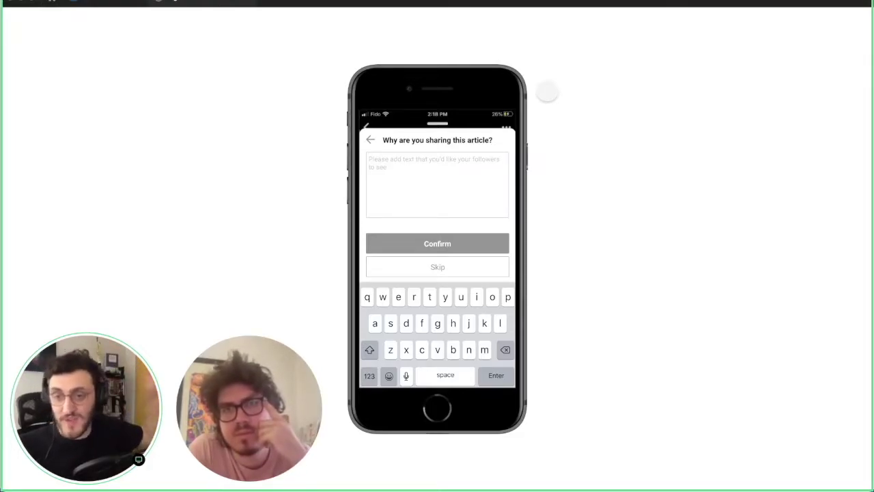
Step: Enter and confirm a sharing reason, mark the source unverified, and publish the post
{"action": "left_click", "coordinate": [431, 200]}
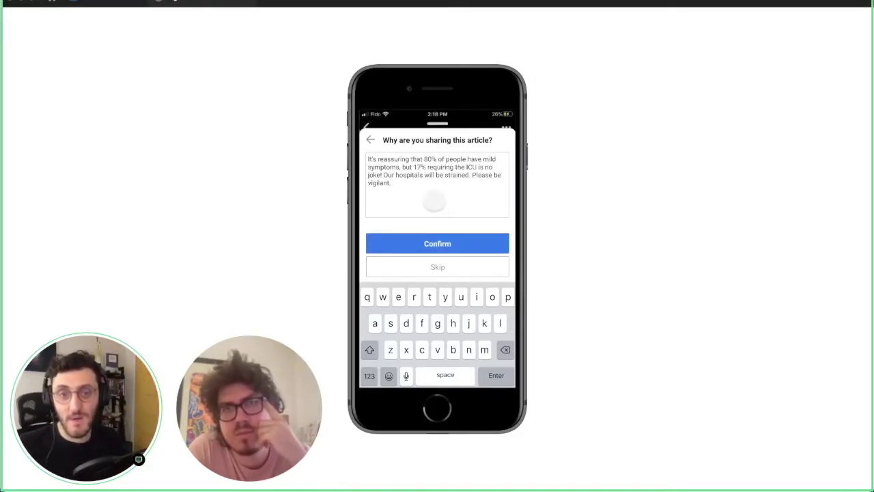
{"action": "left_click", "coordinate": [447, 245]}
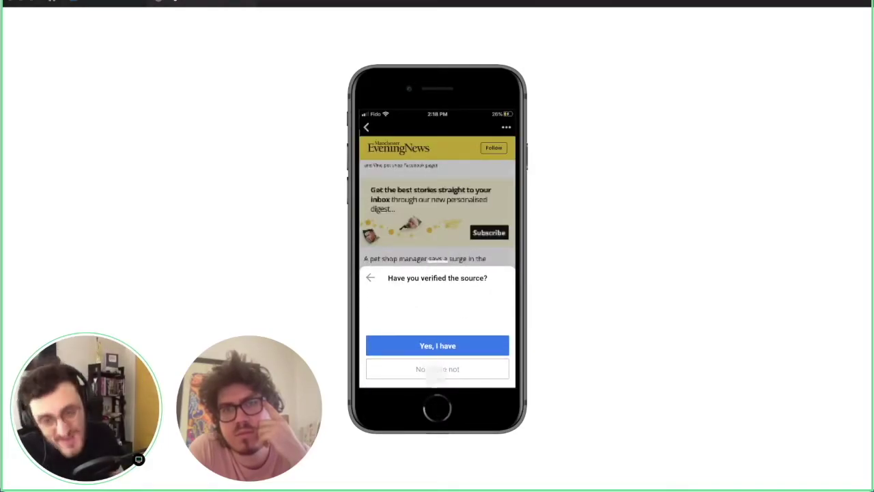
{"action": "left_click", "coordinate": [437, 369]}
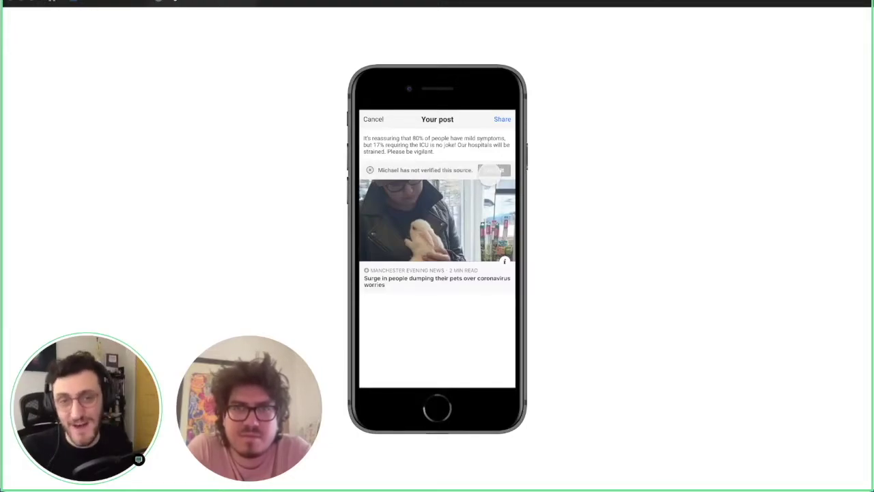
{"action": "left_click", "coordinate": [503, 119]}
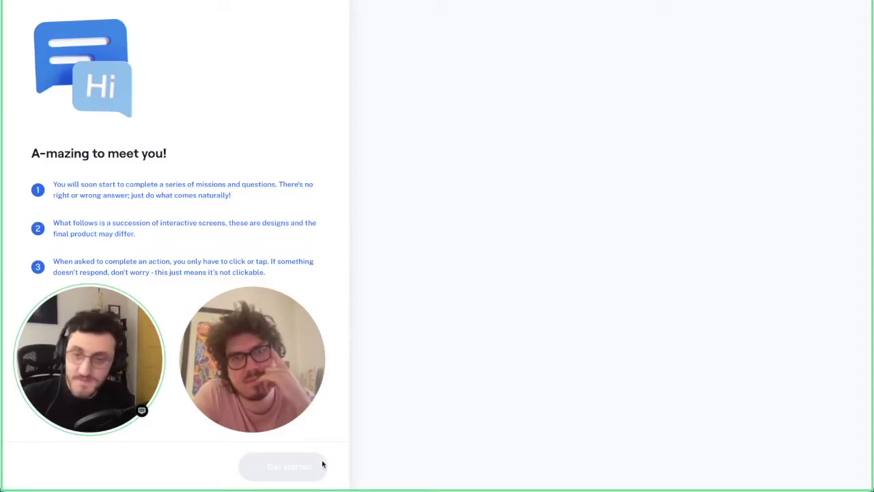
Step: Start the Maze test and continue past the 'An opportunity to reflect' context screen
{"action": "left_click", "coordinate": [318, 466]}
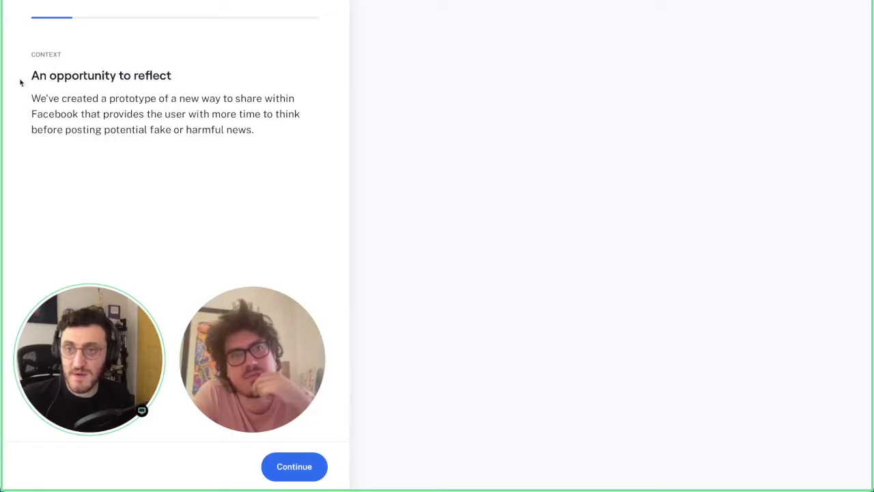
{"action": "left_click_drag", "start_coordinate": [23, 82], "coordinate": [259, 130]}
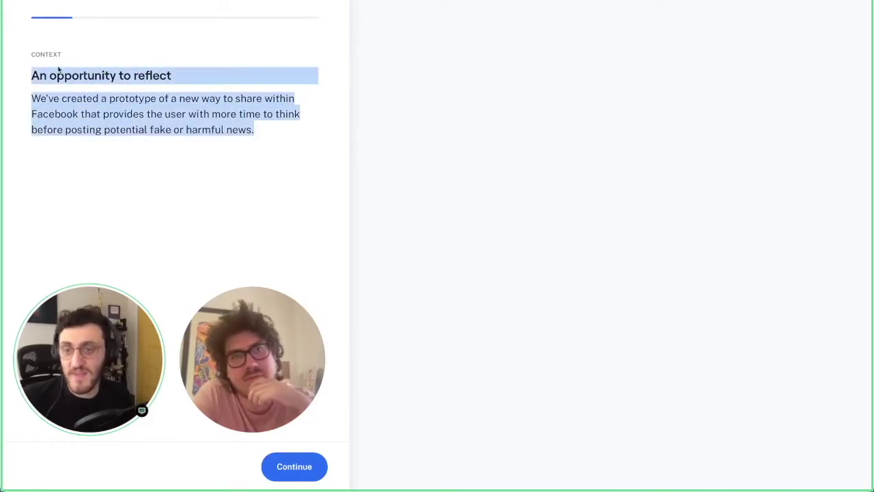
{"action": "left_click", "coordinate": [305, 477]}
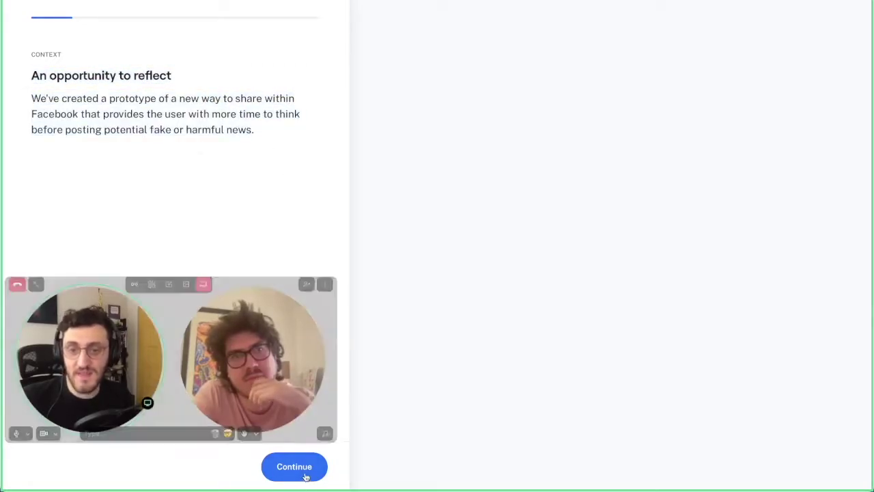
{"action": "left_click", "coordinate": [305, 477]}
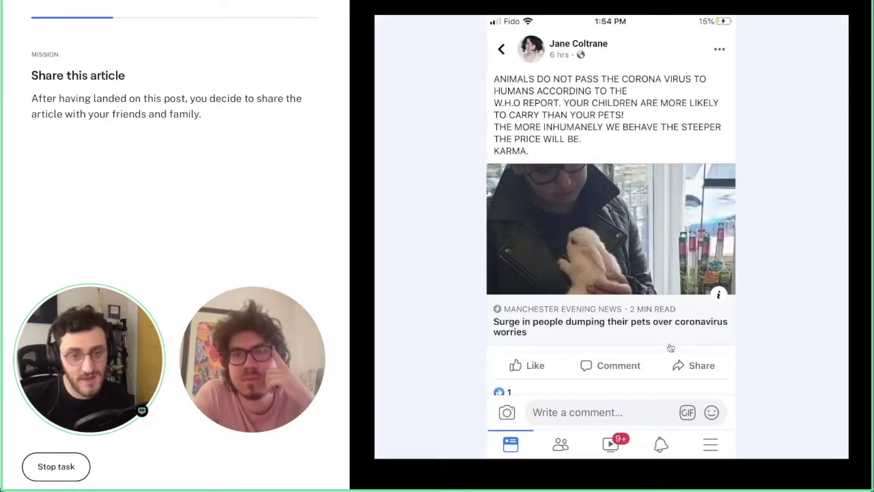
Step: Share the post choosing 'No I have not' and 'Share anyway', then continue
{"action": "left_click", "coordinate": [700, 366]}
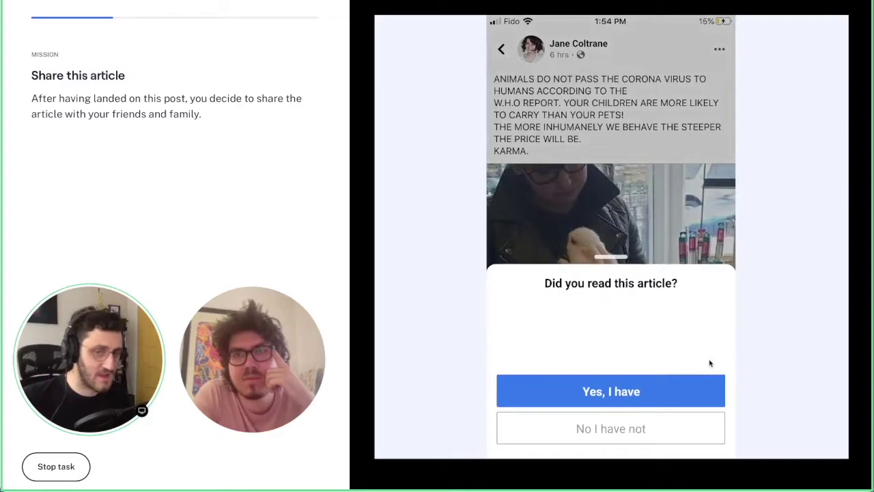
{"action": "left_click", "coordinate": [605, 432]}
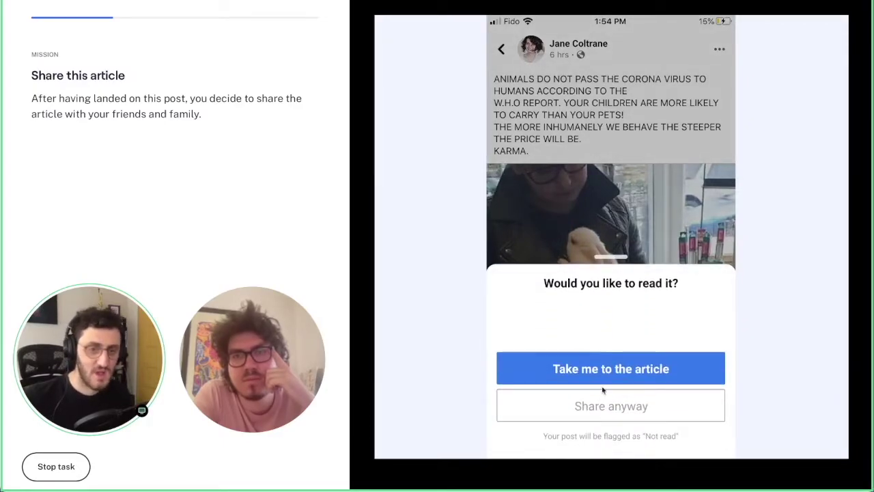
{"action": "left_click", "coordinate": [624, 407]}
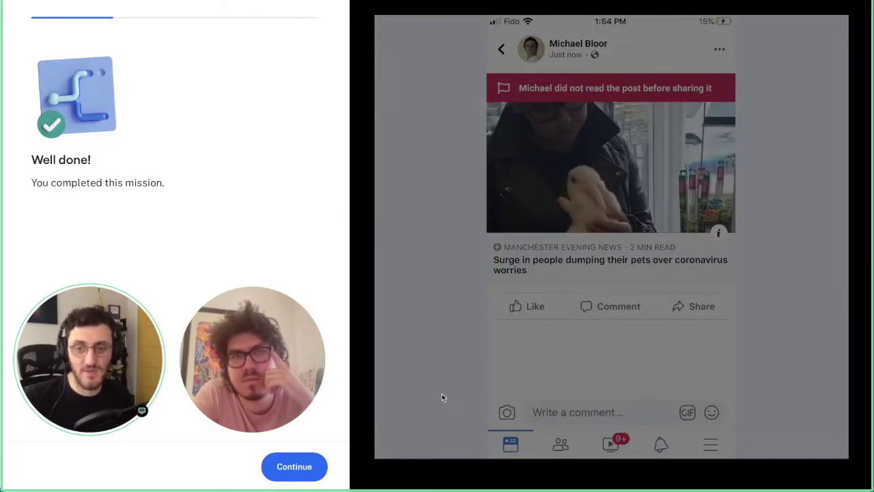
{"action": "left_click", "coordinate": [293, 471]}
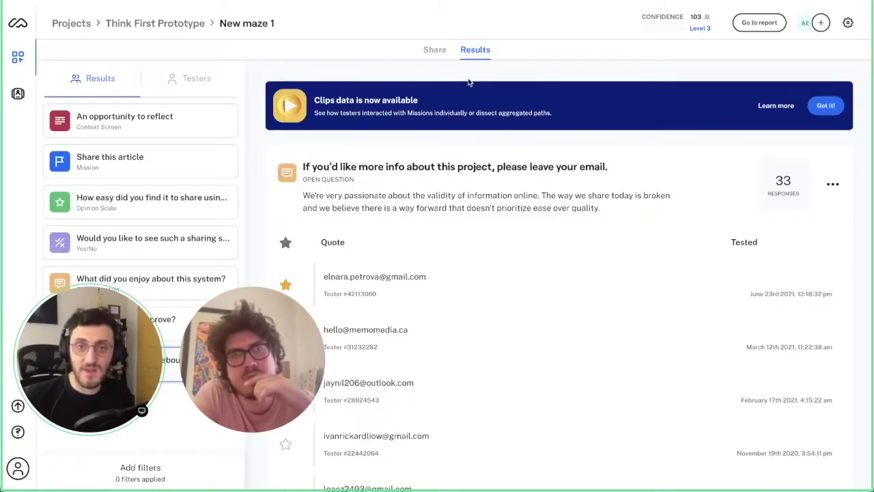
Step: Open the ease-of-sharing rating results: 67 responses, average 3.3, 33% rating 5
{"action": "scroll", "coordinate": [146, 198], "scroll_direction": "down", "scroll_amount": 1}
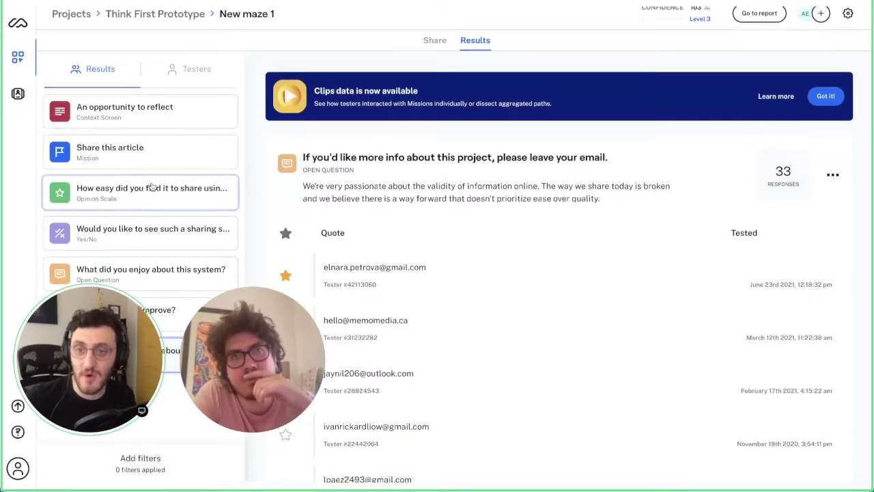
{"action": "left_click", "coordinate": [149, 193]}
{"action": "scroll", "coordinate": [469, 255], "scroll_direction": "down", "scroll_amount": 3}
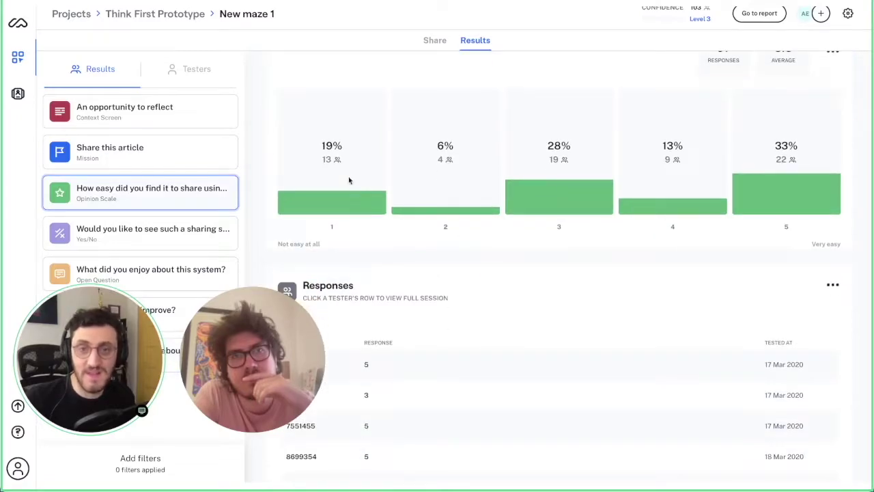
{"action": "scroll", "coordinate": [348, 182], "scroll_direction": "up", "scroll_amount": 2}
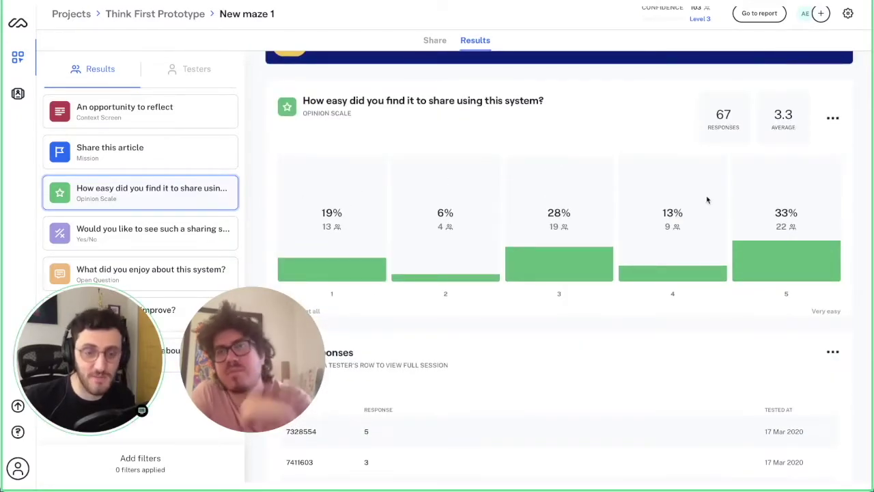
{"action": "left_click_drag", "start_coordinate": [635, 199], "coordinate": [765, 222]}
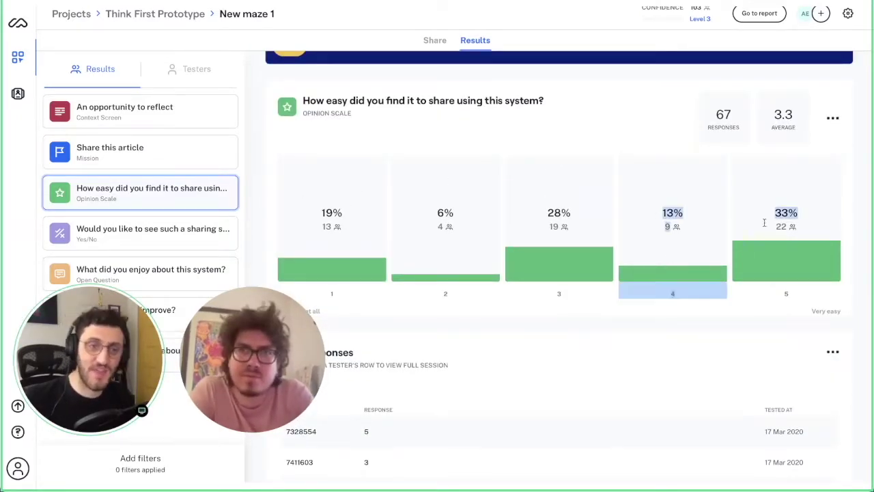
{"action": "left_click", "coordinate": [839, 226]}
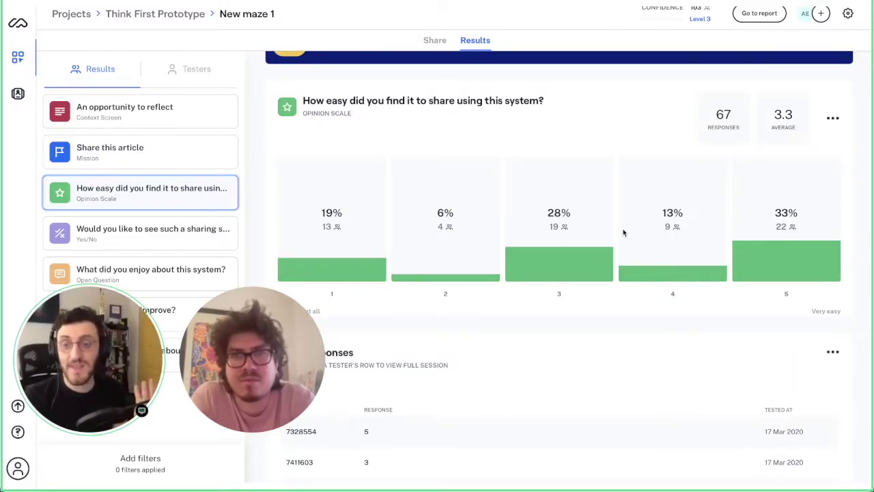
{"action": "scroll", "coordinate": [649, 173], "scroll_direction": "up", "scroll_amount": 1}
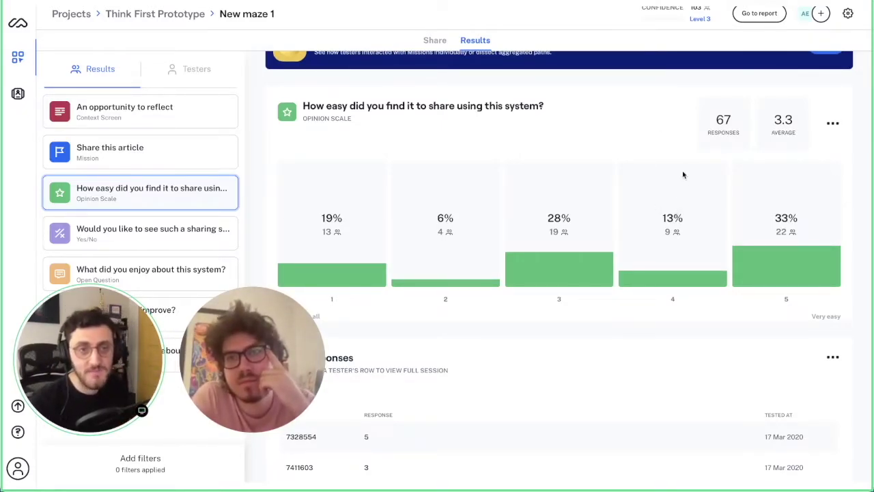
{"action": "left_click_drag", "start_coordinate": [735, 129], "coordinate": [704, 117]}
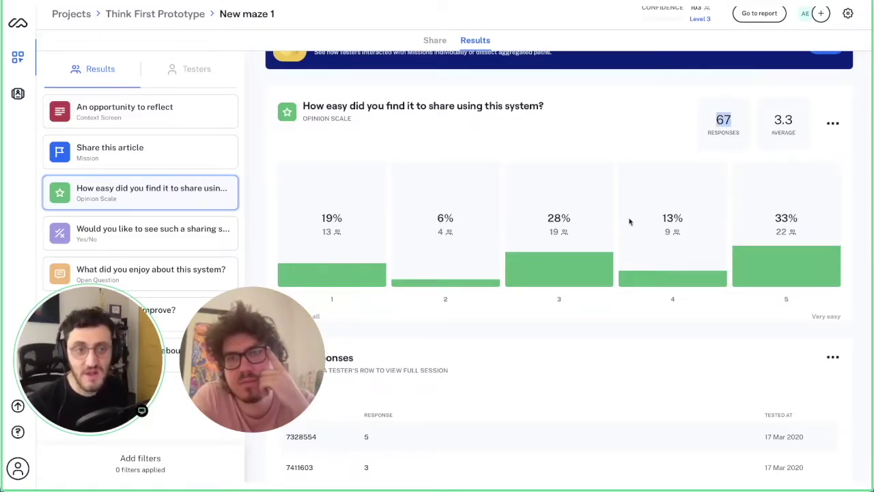
{"action": "left_click_drag", "start_coordinate": [653, 210], "coordinate": [813, 237]}
{"action": "left_click", "coordinate": [813, 237]}
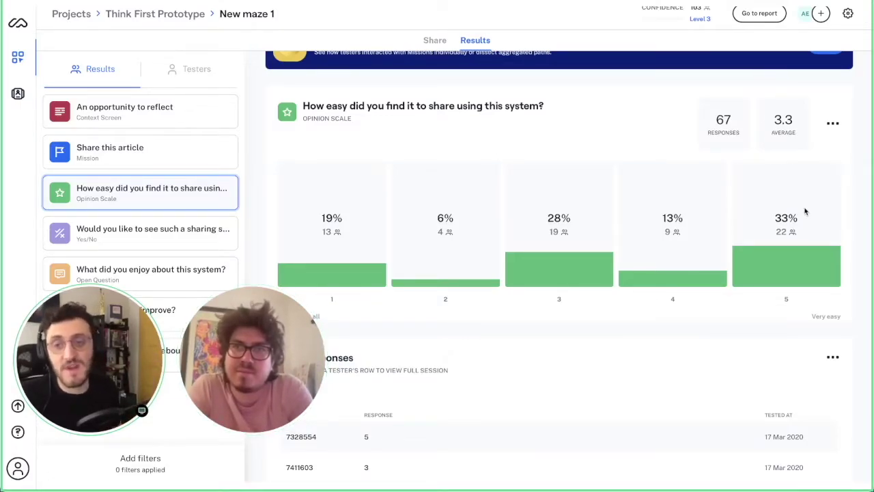
Step: Open the implement-this-sharing-system Yes/No results and highlight the 77% yes share
{"action": "left_click", "coordinate": [170, 238]}
{"action": "left_click_drag", "start_coordinate": [303, 105], "coordinate": [448, 111]}
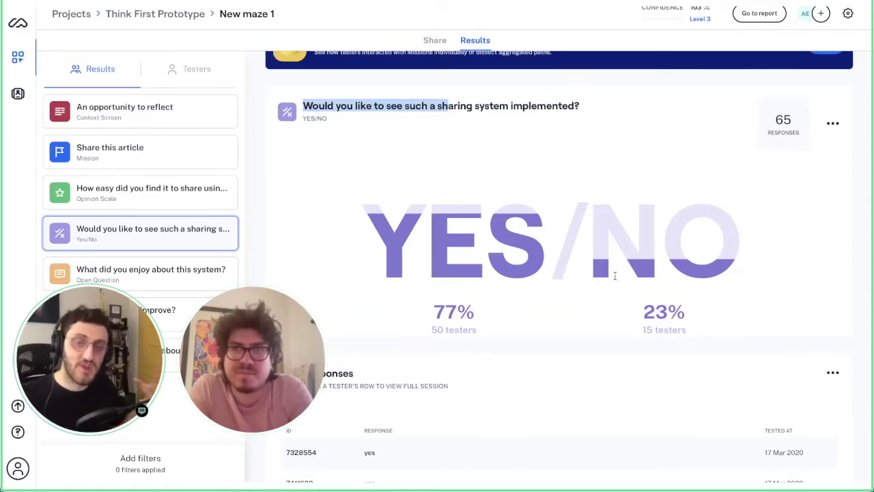
{"action": "left_click_drag", "start_coordinate": [407, 244], "coordinate": [355, 231]}
{"action": "left_click", "coordinate": [356, 230]}
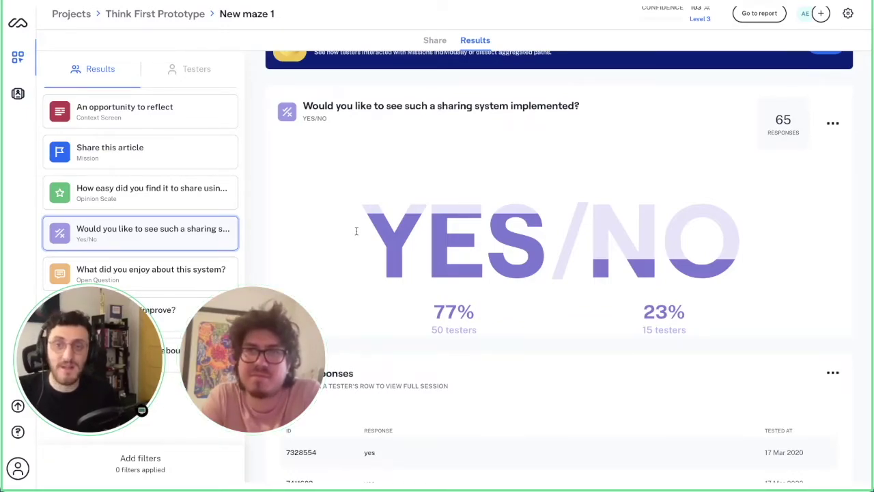
{"action": "scroll", "coordinate": [503, 355], "scroll_direction": "up", "scroll_amount": 2}
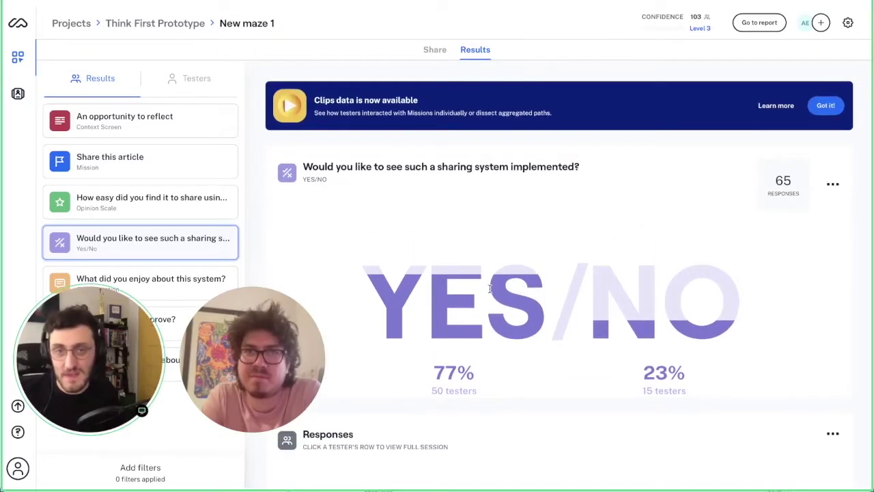
Step: Scroll through the Maze results before returning to the phone prototype's unverified-source post
{"action": "scroll", "coordinate": [504, 240], "scroll_direction": "down", "scroll_amount": 4}
{"action": "scroll", "coordinate": [503, 242], "scroll_direction": "up", "scroll_amount": 3}
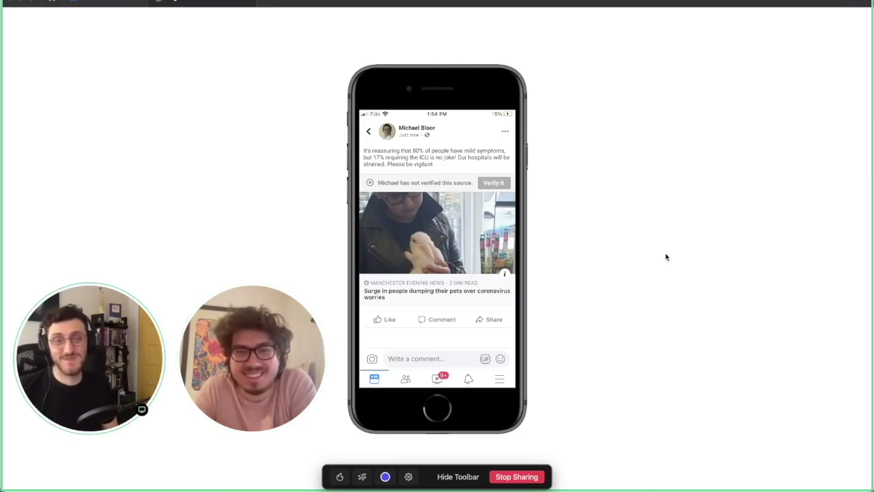
{"action": "mouse_move", "coordinate": [172, 309]}
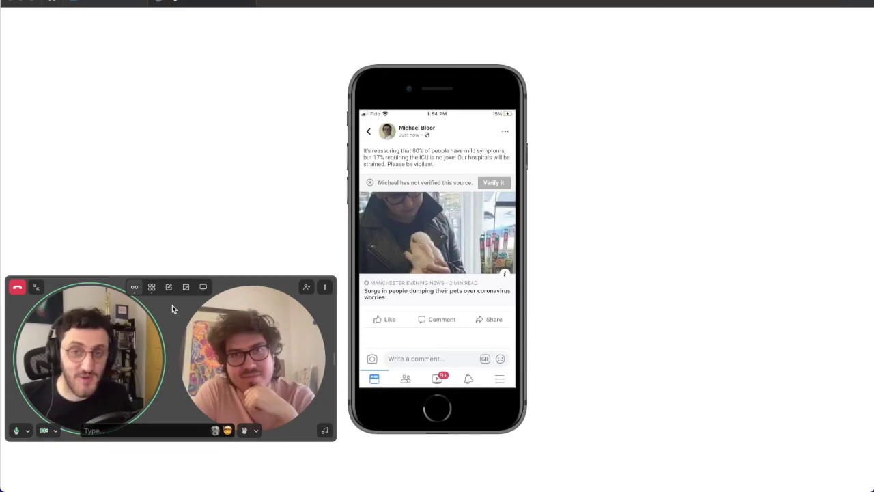